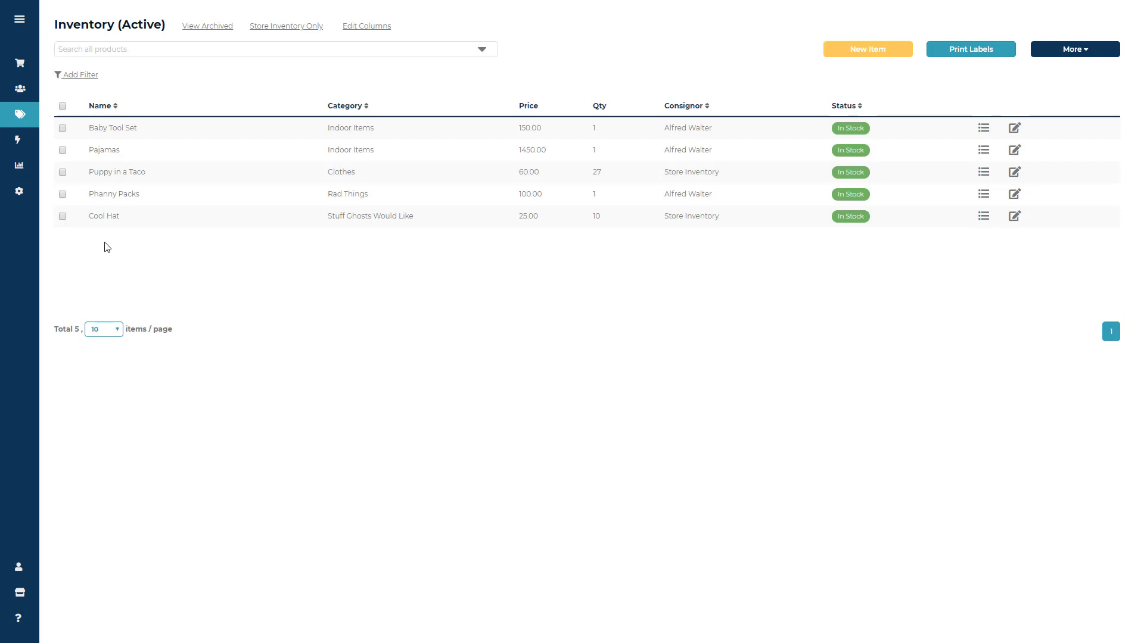
Open the label settings in the store's product preferences.
{"action": "mouse_move", "coordinate": [22, 204]}
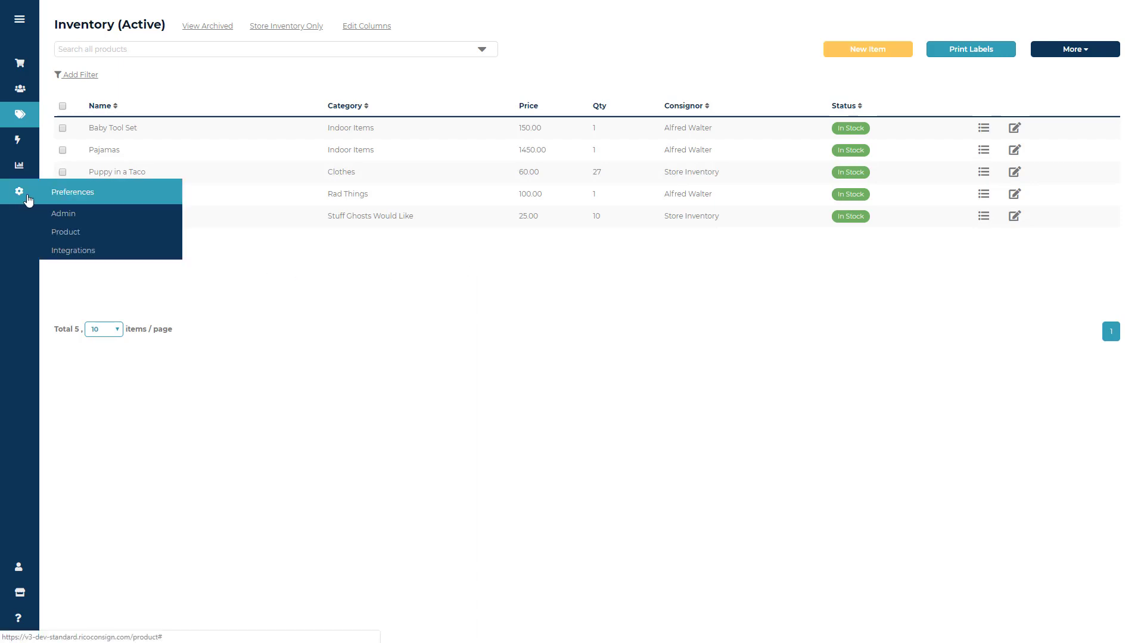
{"action": "left_click", "coordinate": [66, 234]}
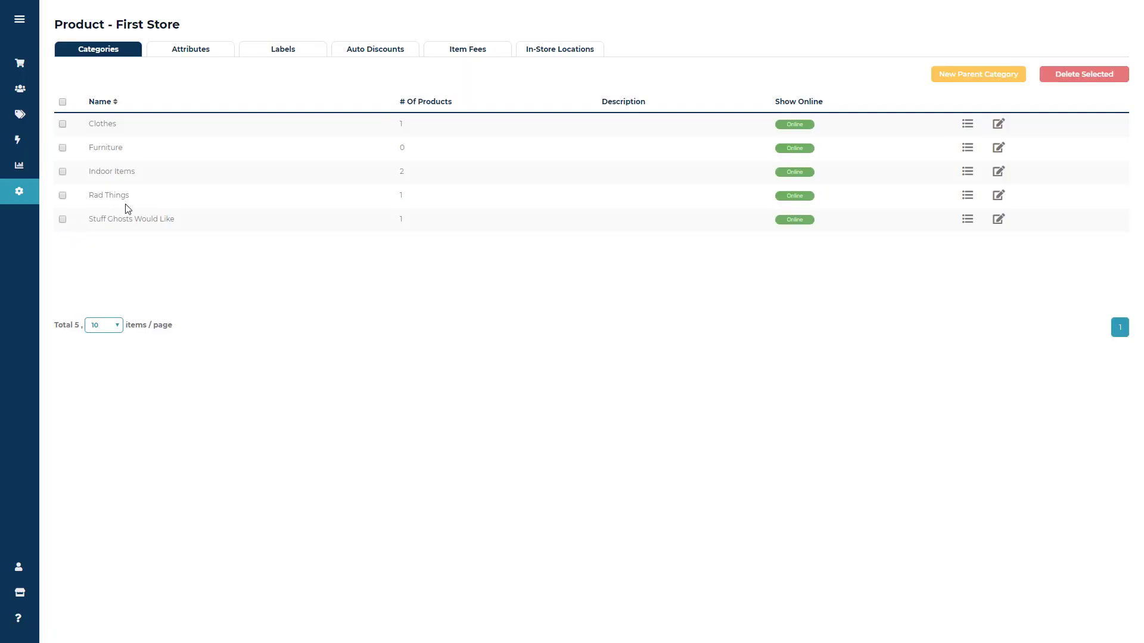
{"action": "left_click", "coordinate": [291, 54]}
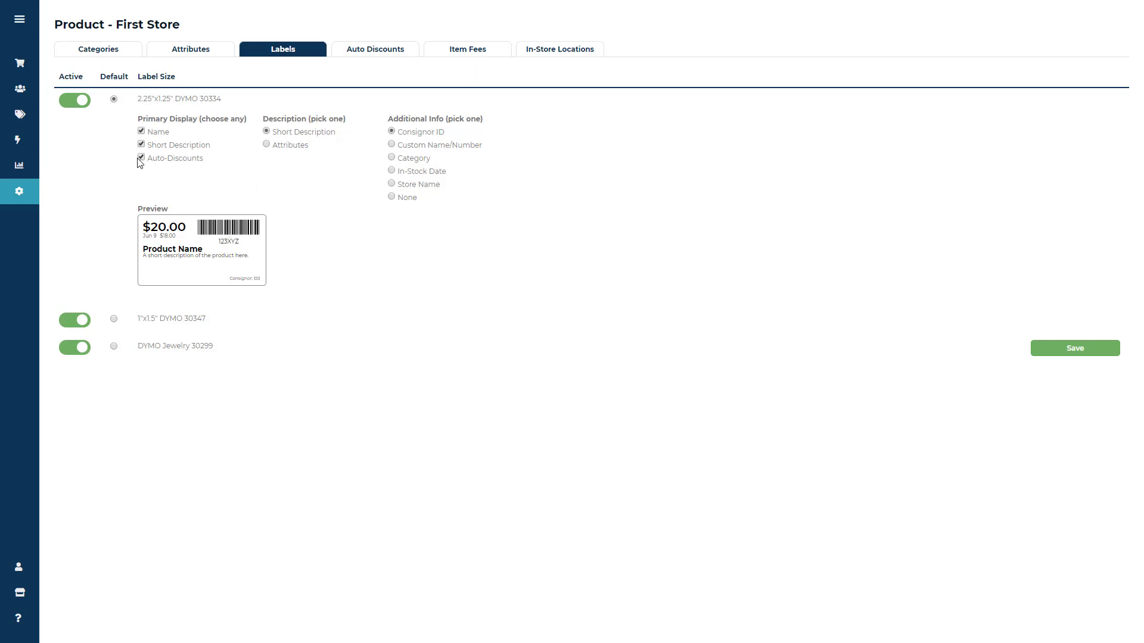
Deactivate and reactivate the 2.25"x1.25" DYMO 30334 and DYMO Jewelry 30299 label sizes.
{"action": "left_click", "coordinate": [75, 106]}
{"action": "left_click", "coordinate": [74, 106]}
{"action": "left_click", "coordinate": [68, 353]}
{"action": "left_click", "coordinate": [69, 355]}
{"action": "left_click_drag", "start_coordinate": [139, 98], "coordinate": [225, 107]}
{"action": "left_click", "coordinate": [229, 107]}
Turn the Name, Short Description and Auto-Discounts display options of the DYMO 30334 label off and back on.
{"action": "left_click", "coordinate": [142, 133]}
{"action": "left_click", "coordinate": [141, 133]}
{"action": "left_click", "coordinate": [141, 145]}
{"action": "left_click", "coordinate": [142, 146]}
{"action": "left_click", "coordinate": [143, 160]}
{"action": "left_click", "coordinate": [143, 159]}
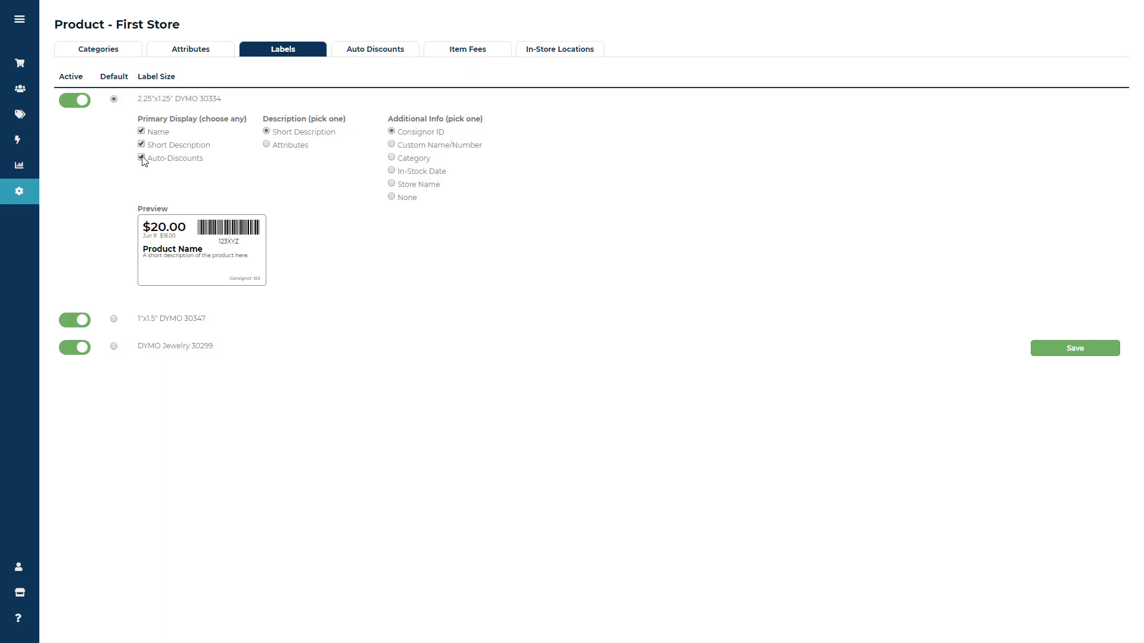
Use Short Description as the DYMO 30334 label's description, set its Additional Info to None, and save the label settings.
{"action": "left_click", "coordinate": [267, 146]}
{"action": "left_click", "coordinate": [267, 132]}
{"action": "left_click_drag", "start_coordinate": [389, 118], "coordinate": [444, 120]}
{"action": "left_click", "coordinate": [448, 131]}
{"action": "left_click", "coordinate": [392, 159]}
{"action": "left_click", "coordinate": [392, 172]}
{"action": "left_click", "coordinate": [392, 197]}
{"action": "left_click", "coordinate": [1064, 349]}
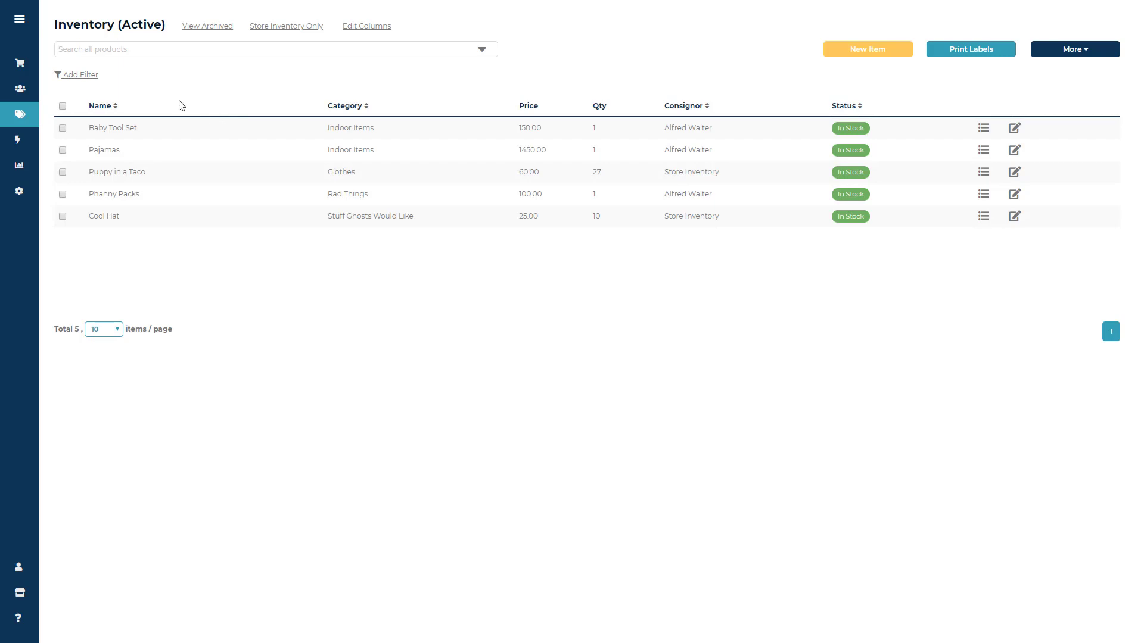
View the Baby Tool Set item's edit page with its label printing option and return to the product list.
{"action": "left_click", "coordinate": [1014, 130]}
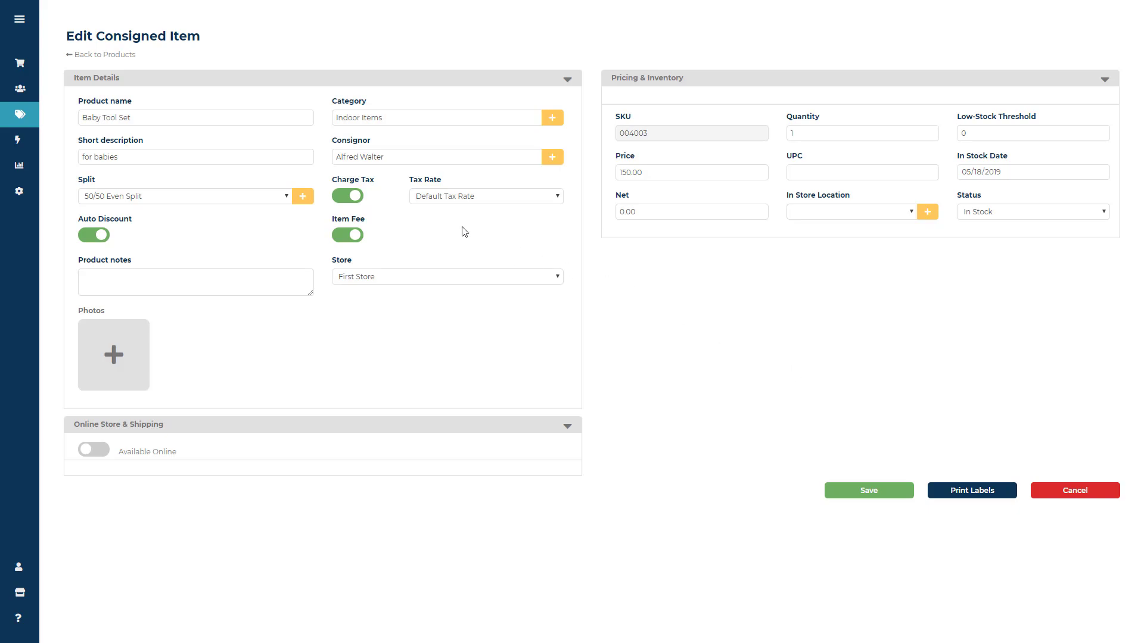
{"action": "left_click", "coordinate": [112, 56]}
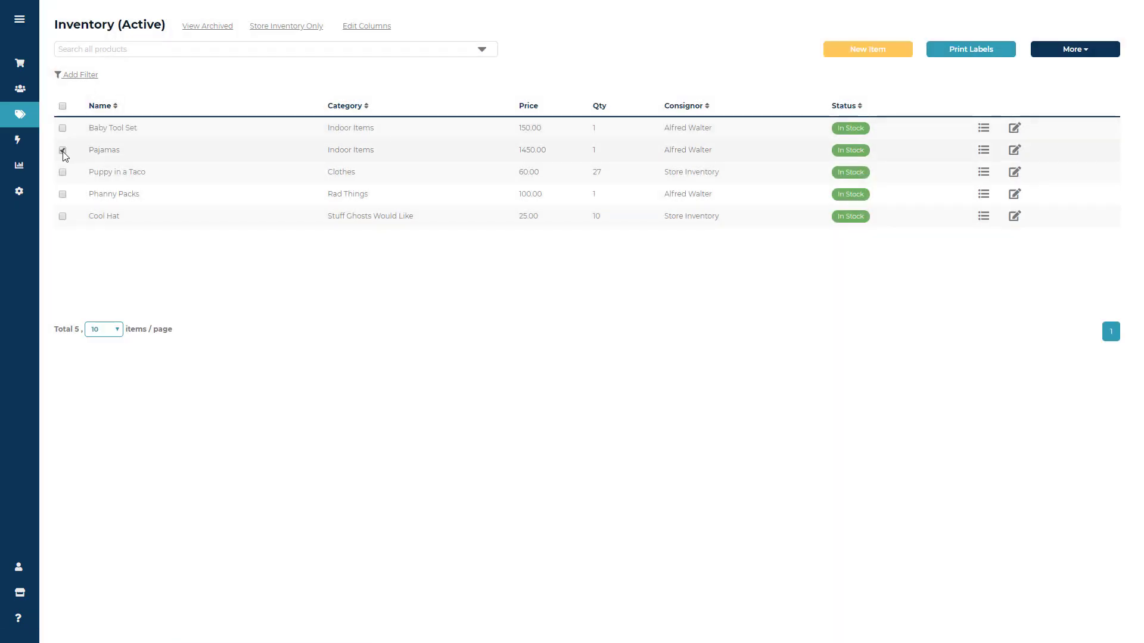
Select Pajamas, Puppy in a Taco and Phanny Packs in the inventory and start printing their labels.
{"action": "left_click", "coordinate": [63, 172]}
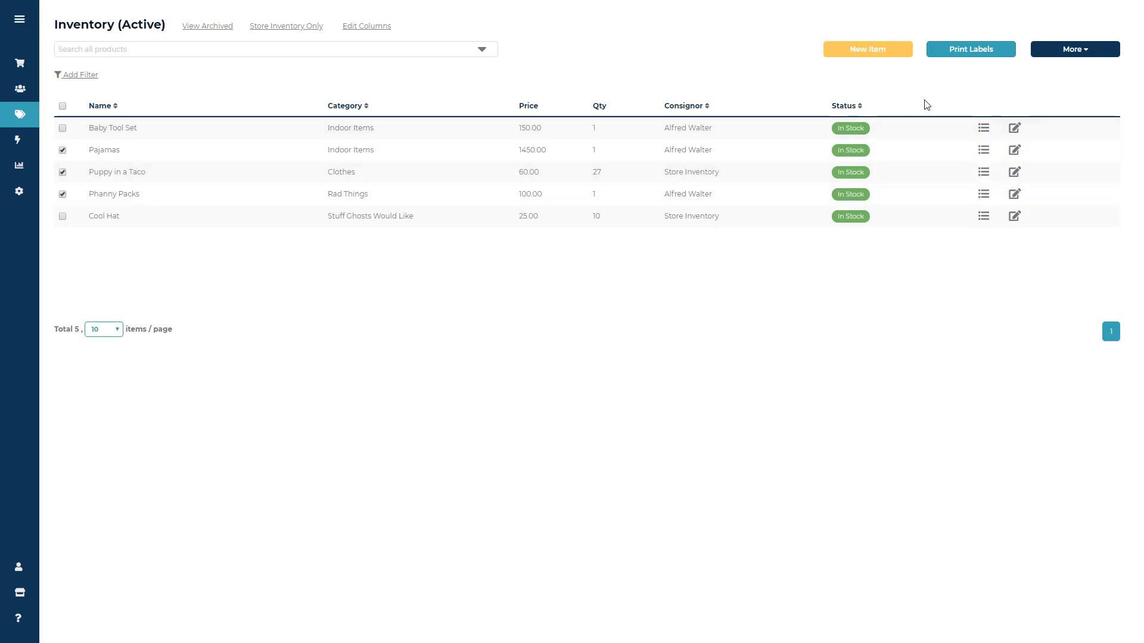
{"action": "left_click", "coordinate": [960, 51]}
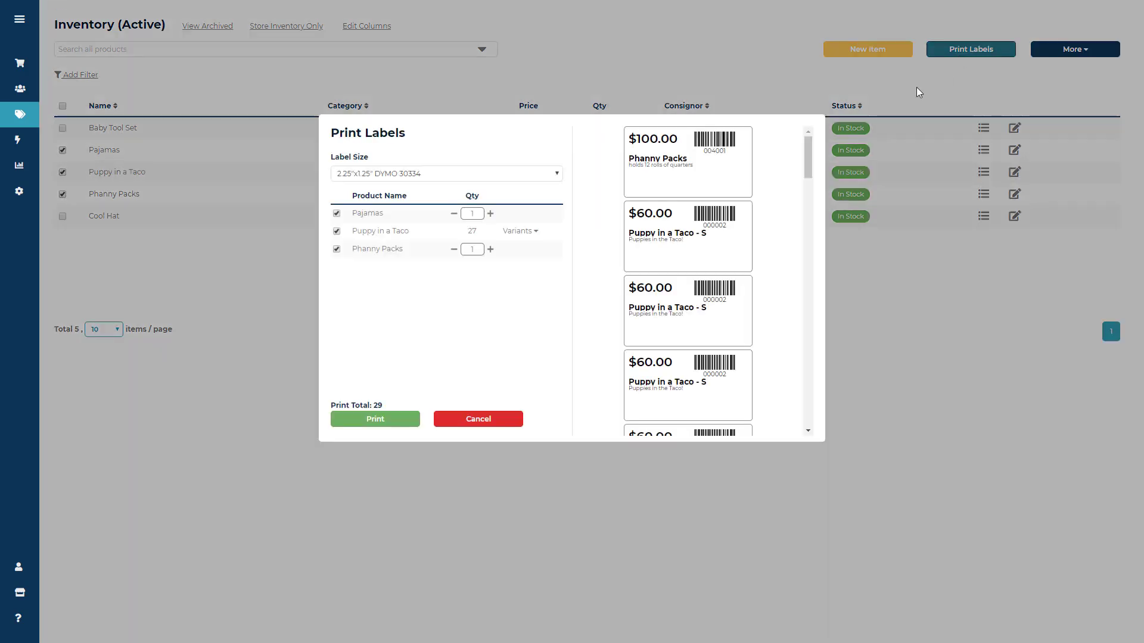
Compare the previews of the 1"x1.5" DYMO 30347 and DYMO Jewelry 30299 sizes, and set the label size to 1"x1.5" DYMO 30347.
{"action": "left_click", "coordinate": [547, 181]}
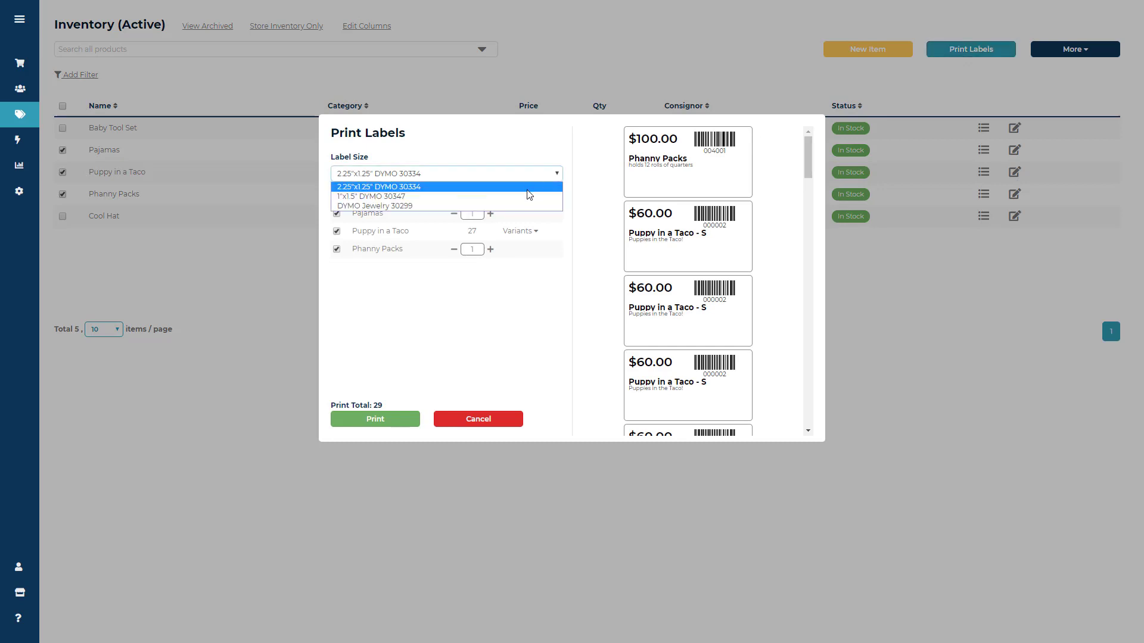
{"action": "left_click", "coordinate": [524, 197]}
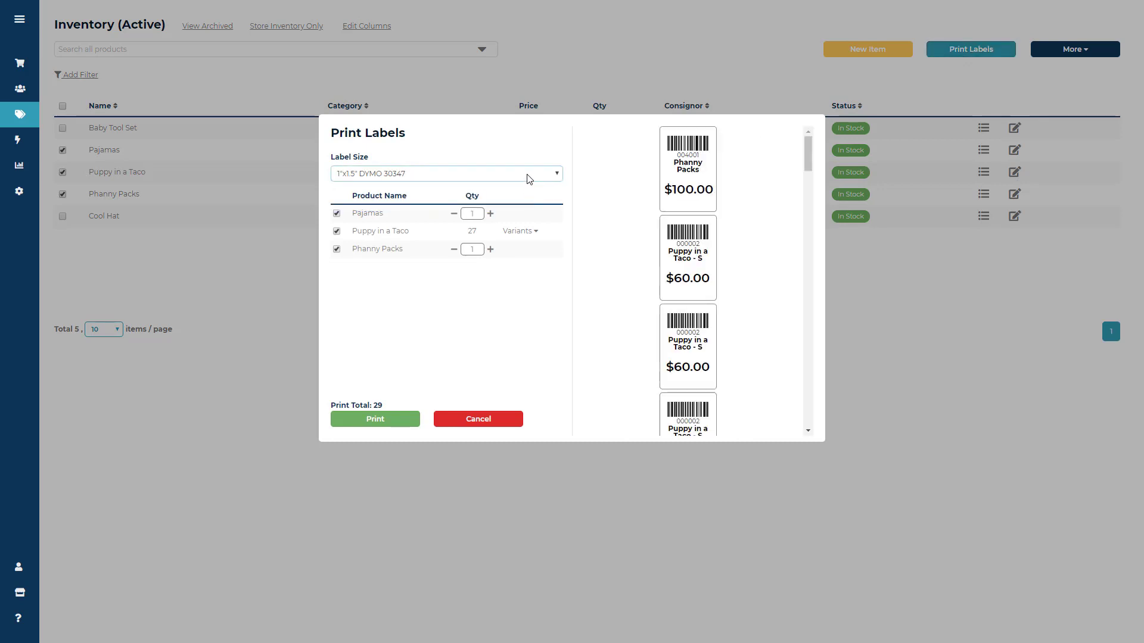
{"action": "left_click", "coordinate": [528, 178]}
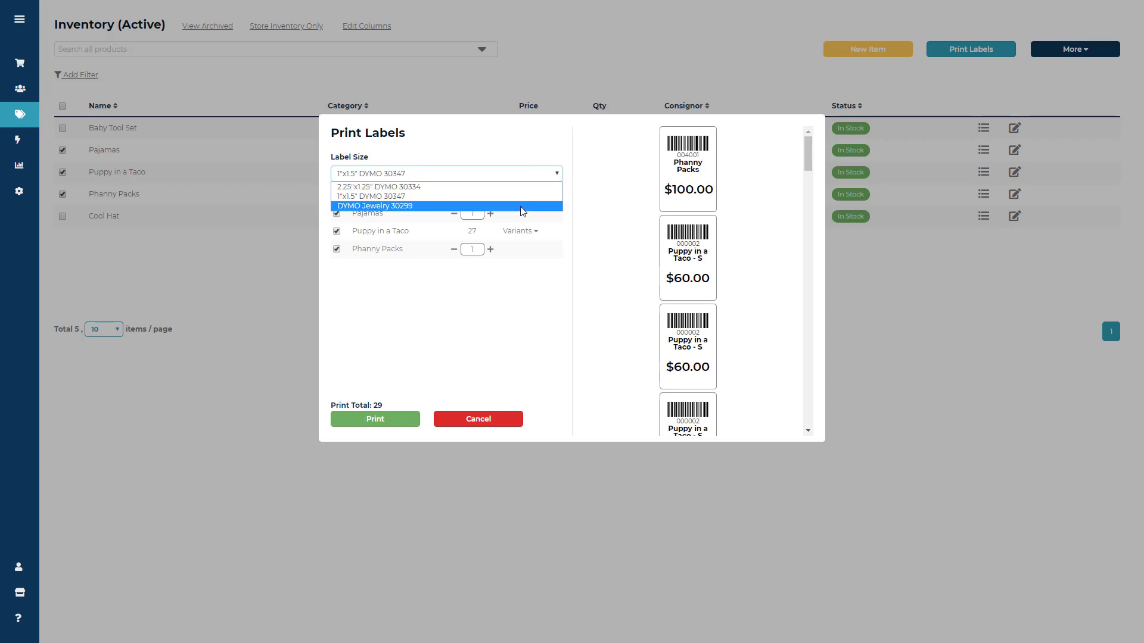
{"action": "left_click", "coordinate": [522, 209]}
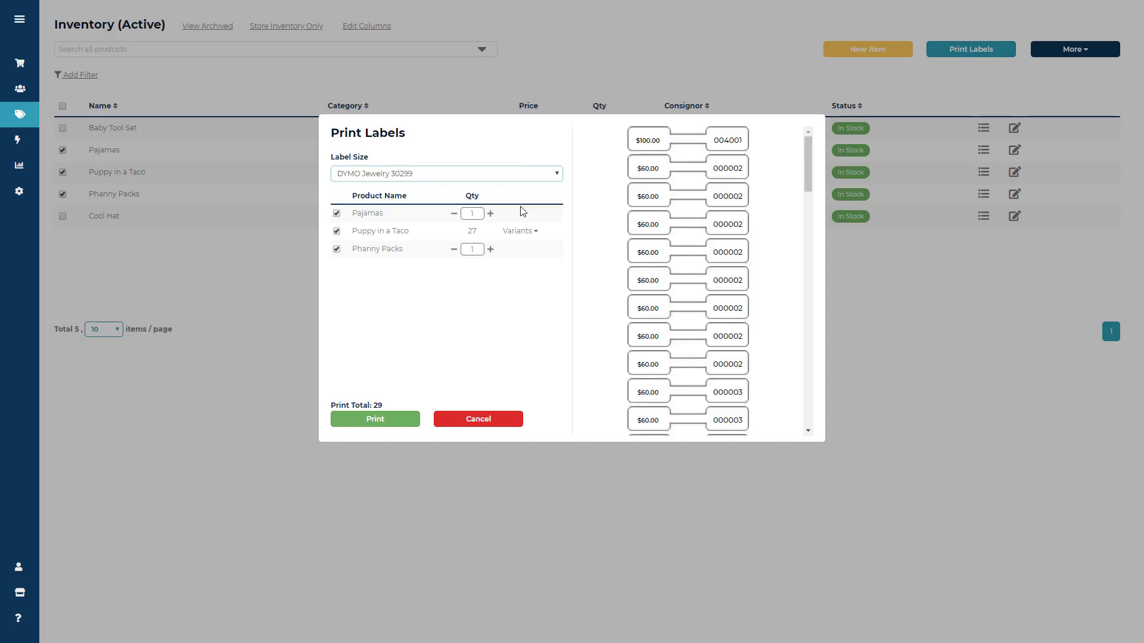
{"action": "left_click", "coordinate": [522, 177]}
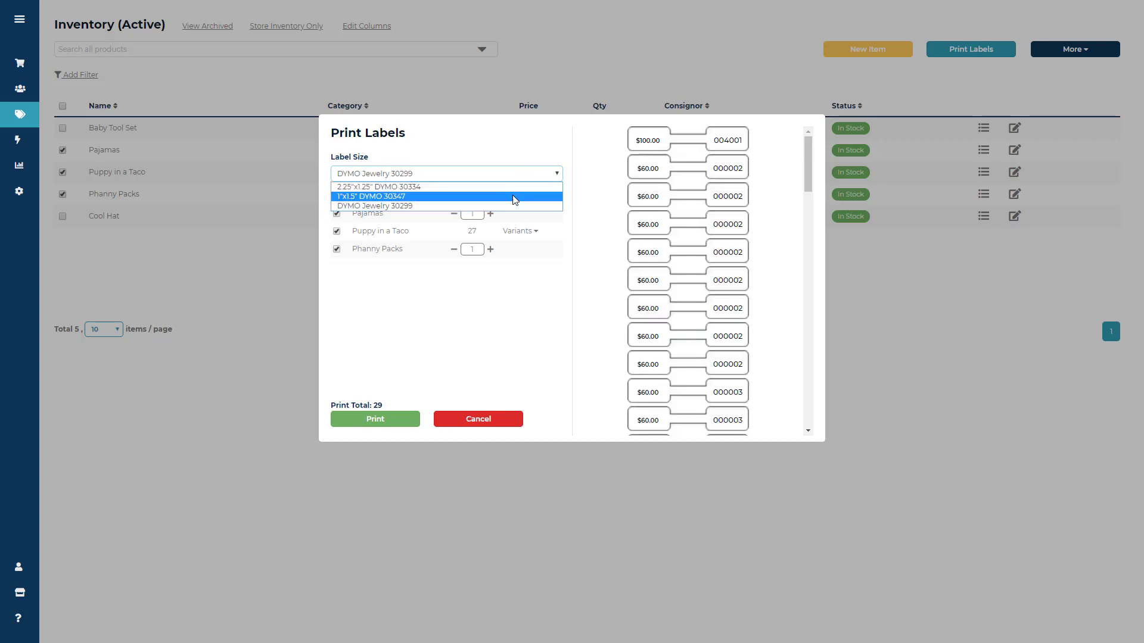
{"action": "left_click", "coordinate": [514, 198]}
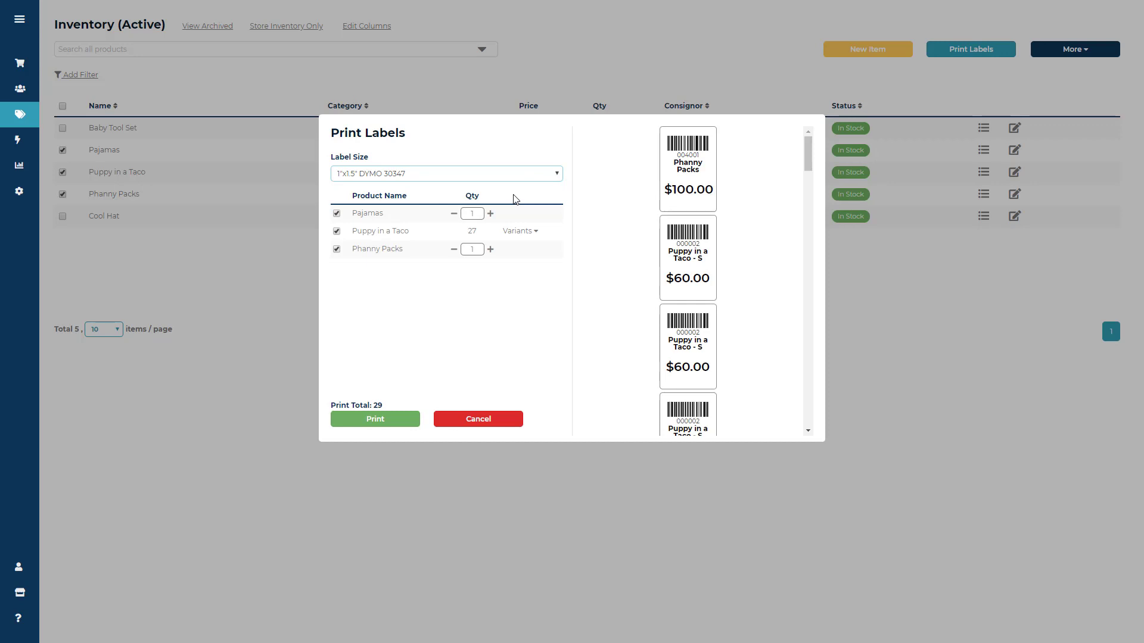
{"action": "left_click", "coordinate": [516, 177]}
{"action": "left_click", "coordinate": [517, 211]}
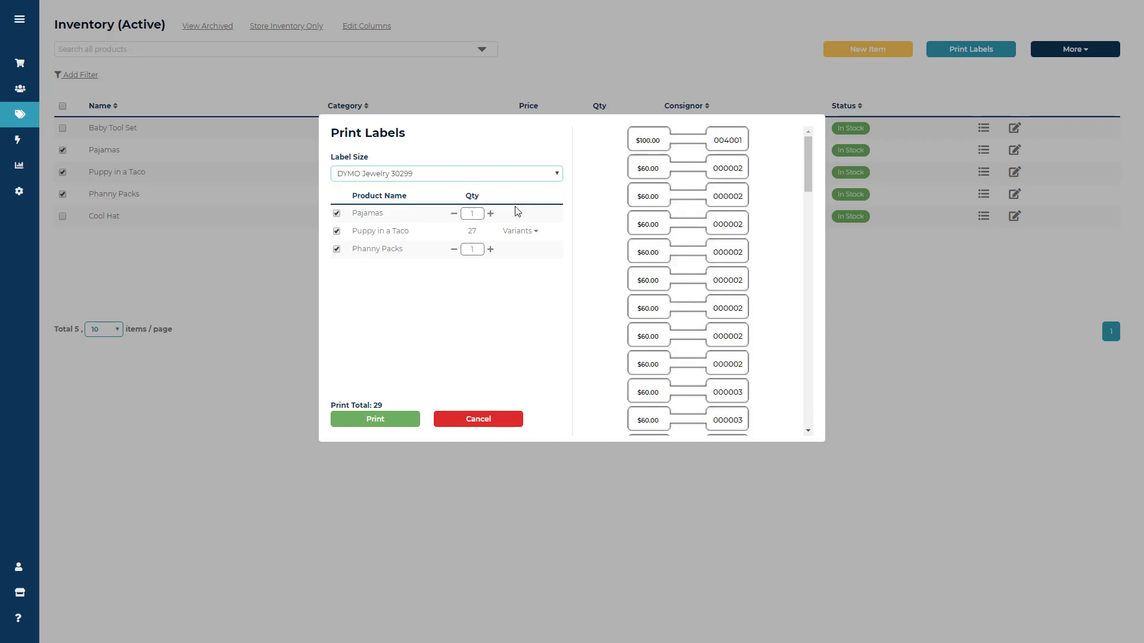
{"action": "left_click", "coordinate": [515, 176]}
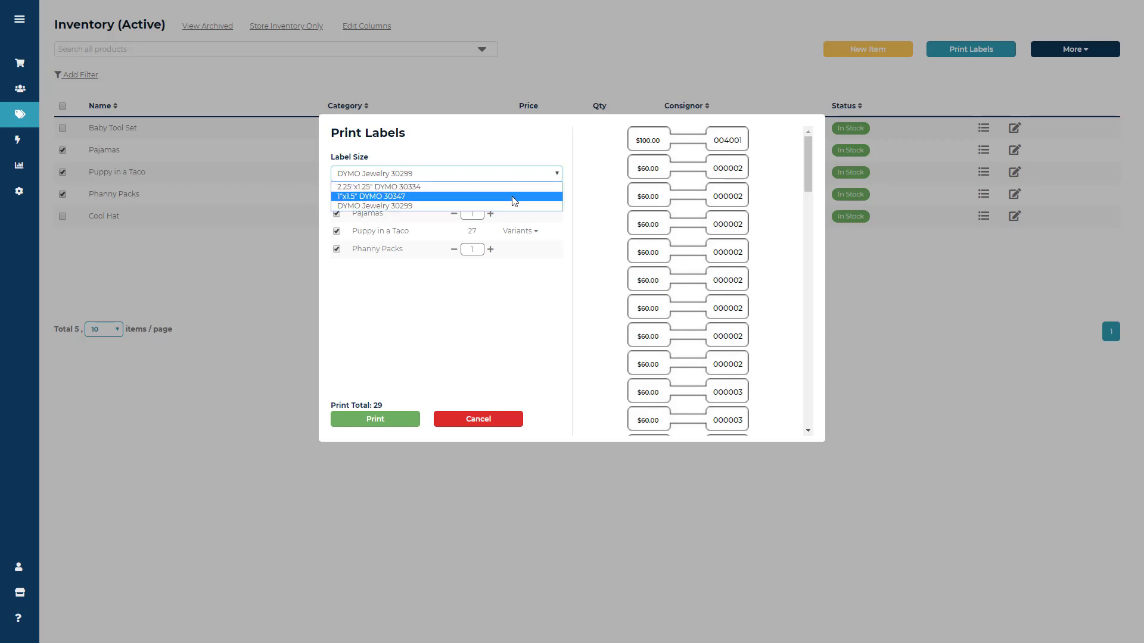
{"action": "left_click", "coordinate": [515, 197]}
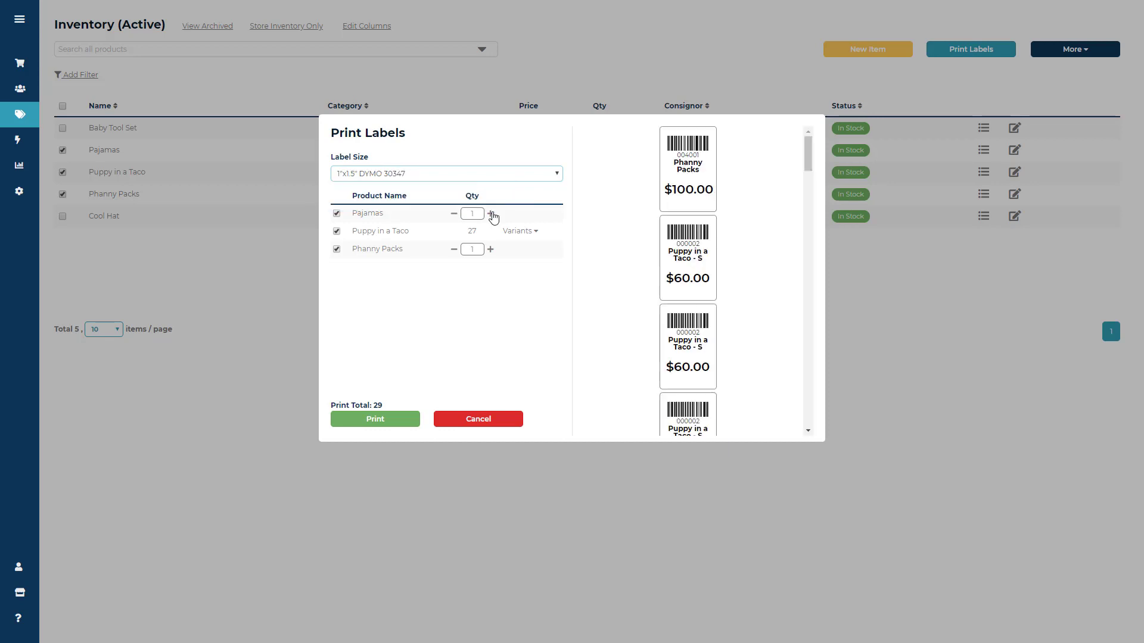
Raise the label quantities of Pajamas and Phanny Packs by one and lower them back to 1.
{"action": "left_click", "coordinate": [490, 214]}
{"action": "left_click", "coordinate": [454, 213]}
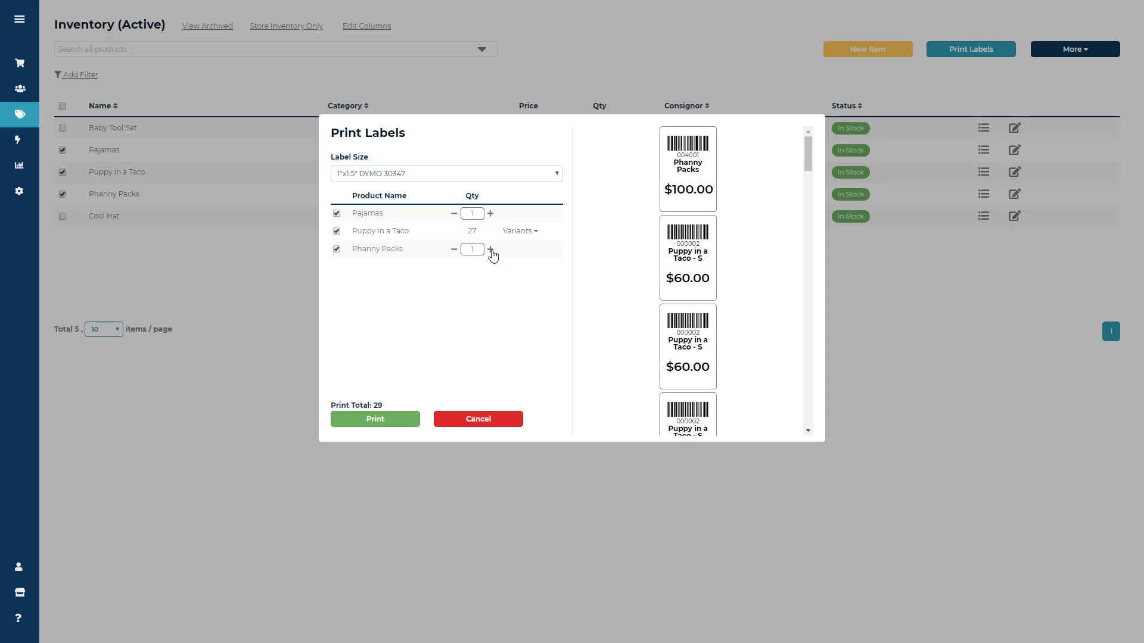
{"action": "left_click", "coordinate": [490, 249]}
{"action": "left_click", "coordinate": [454, 249]}
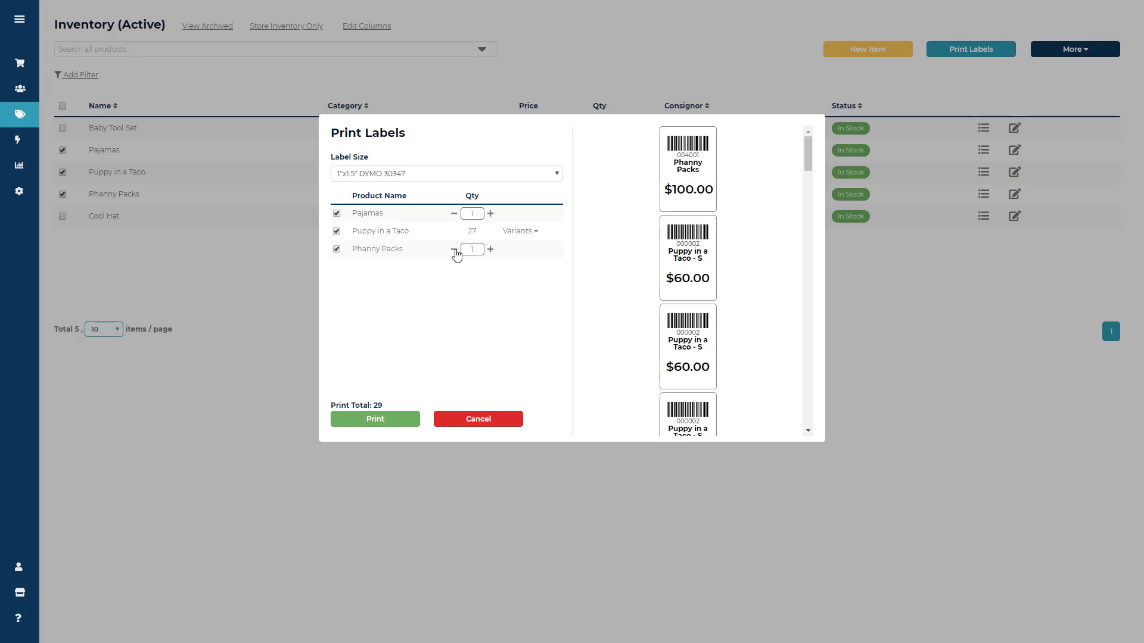
Expand the Puppy in a Taco variants and reduce the label quantity of M by two and L by one, keeping S at 8.
{"action": "left_click", "coordinate": [533, 233]}
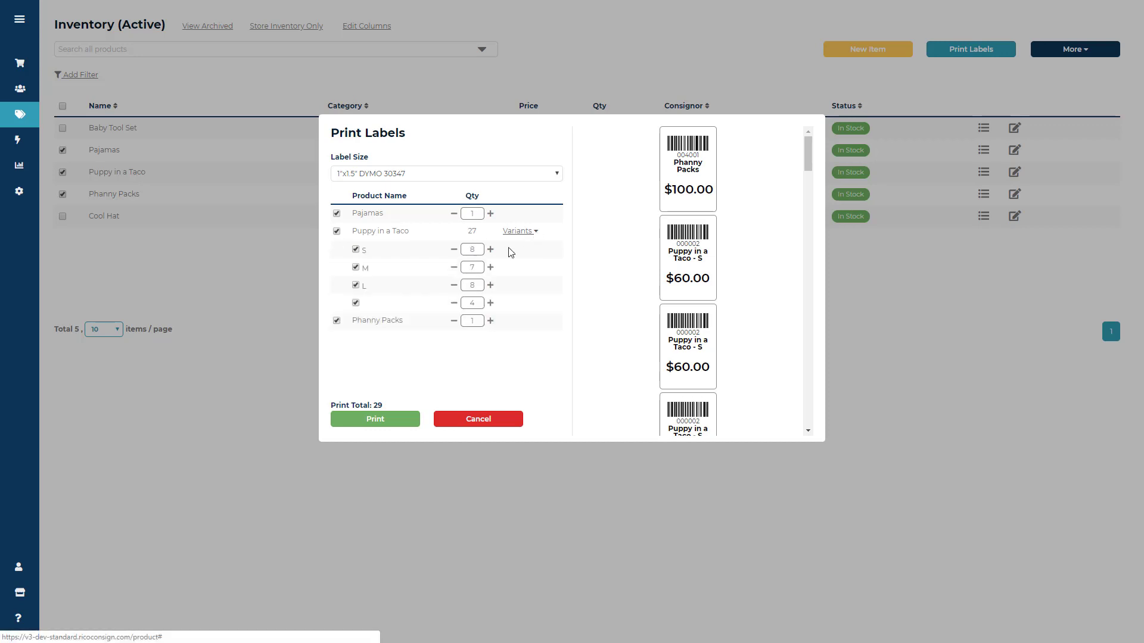
{"action": "left_click", "coordinate": [490, 250]}
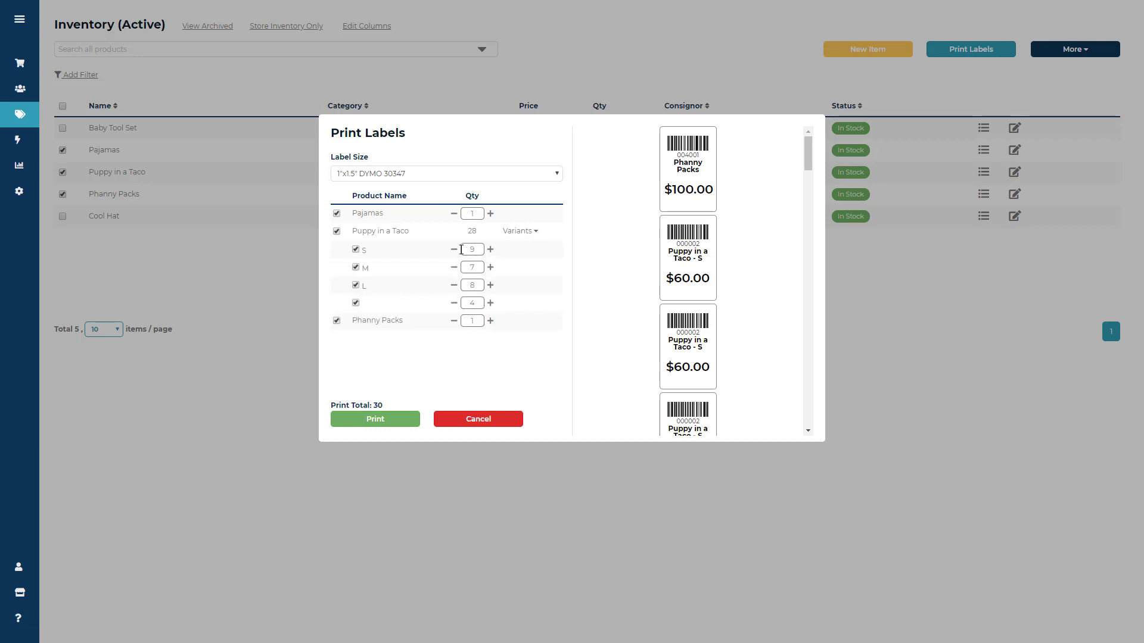
{"action": "left_click", "coordinate": [454, 250]}
{"action": "left_click", "coordinate": [454, 268]}
{"action": "left_click", "coordinate": [453, 268]}
{"action": "left_click", "coordinate": [456, 285]}
Send the labels to the print dialog and choose DYMO LabelWriter 450 Turbo as the destination.
{"action": "left_click_drag", "start_coordinate": [383, 405], "coordinate": [335, 422]}
{"action": "left_click", "coordinate": [335, 432]}
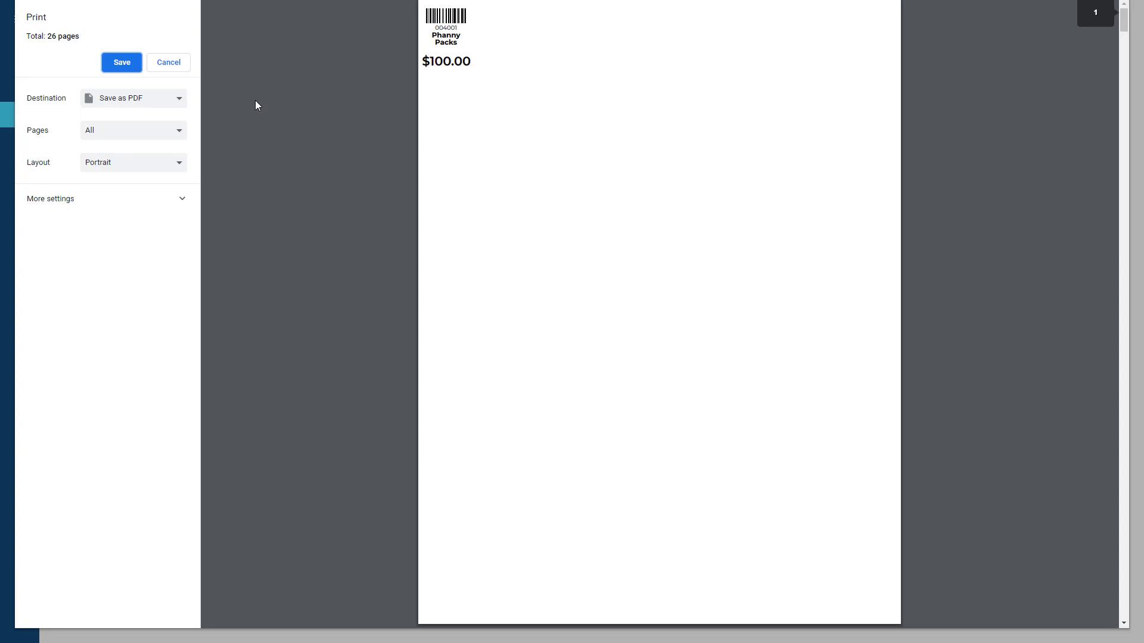
{"action": "left_click", "coordinate": [180, 101]}
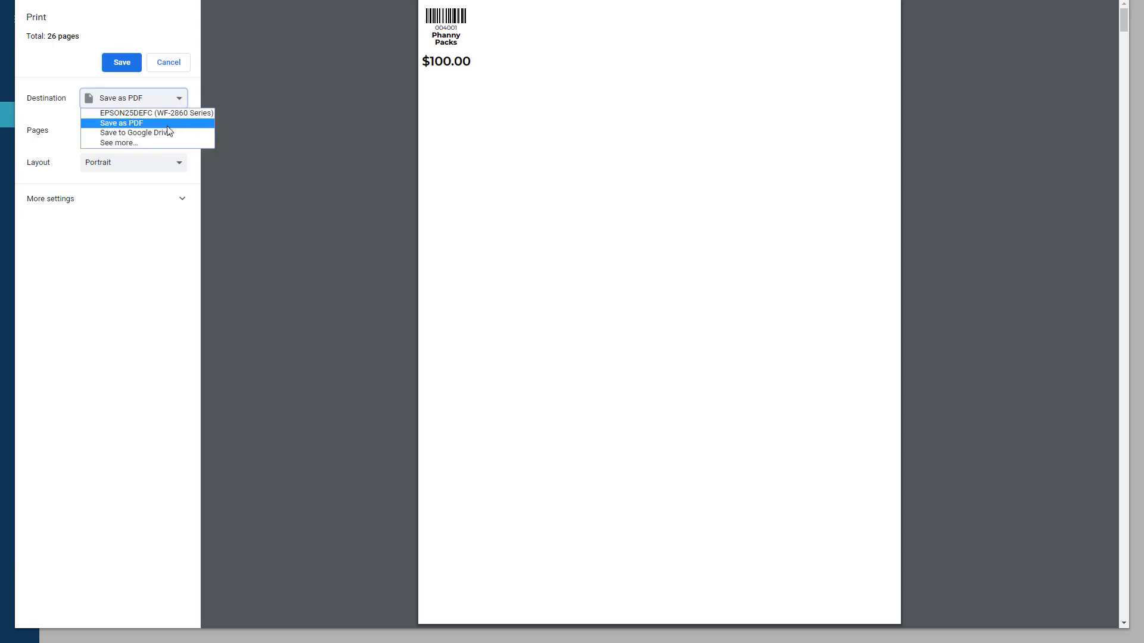
{"action": "left_click", "coordinate": [132, 145]}
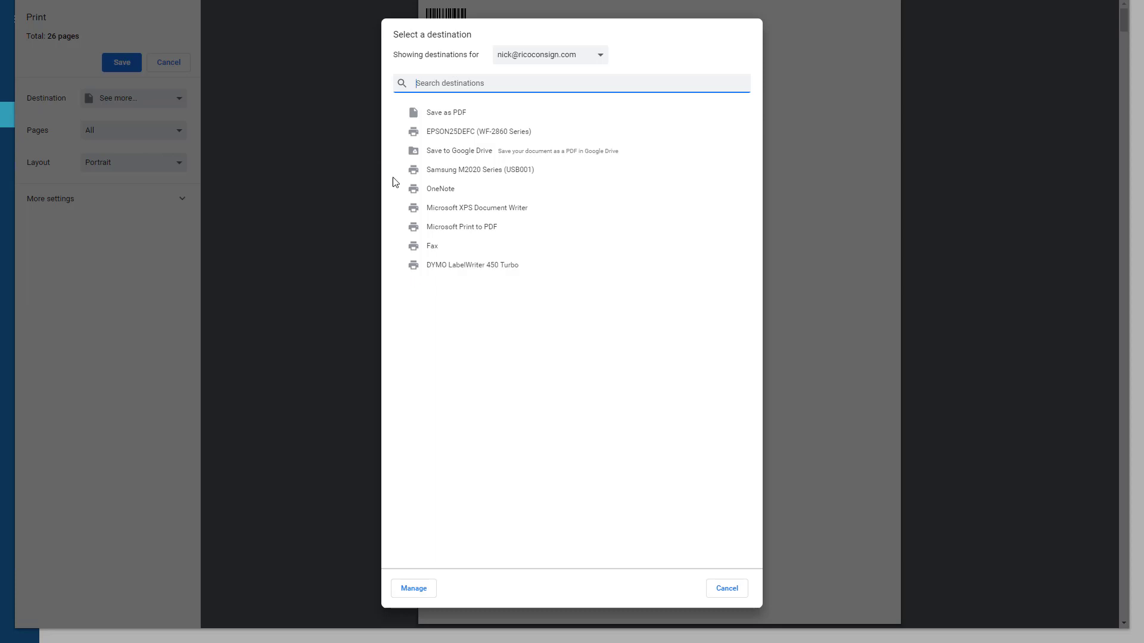
{"action": "left_click", "coordinate": [467, 265]}
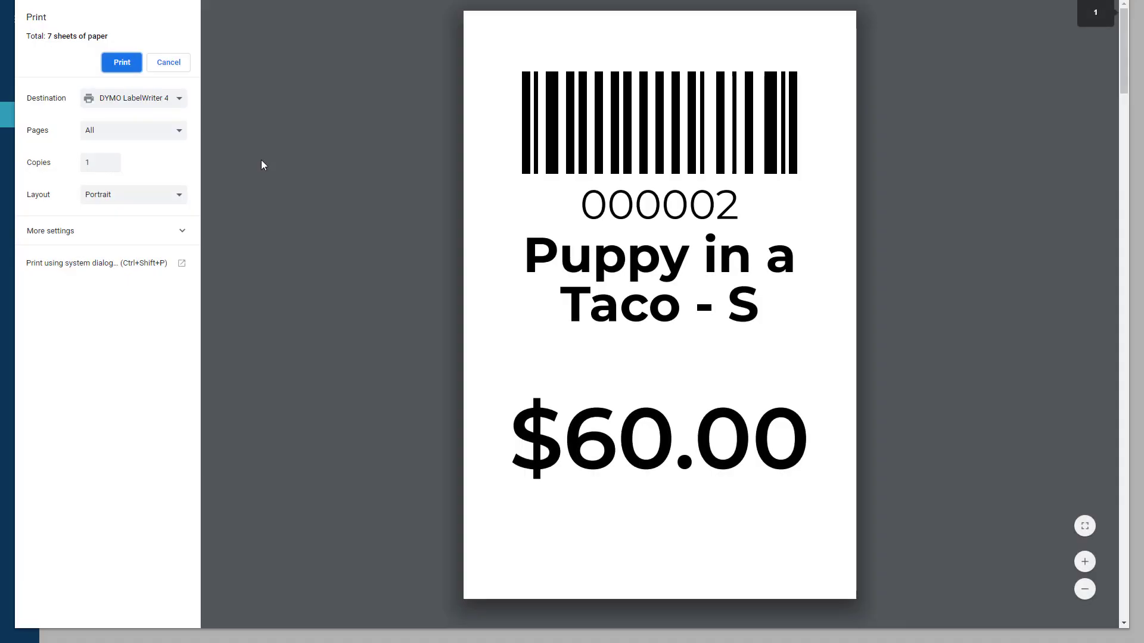
Expand the additional print settings and check the available paper sizes, leaving 30347 1 in x 1-1/2 in selected.
{"action": "left_click", "coordinate": [181, 231]}
{"action": "left_click", "coordinate": [144, 270]}
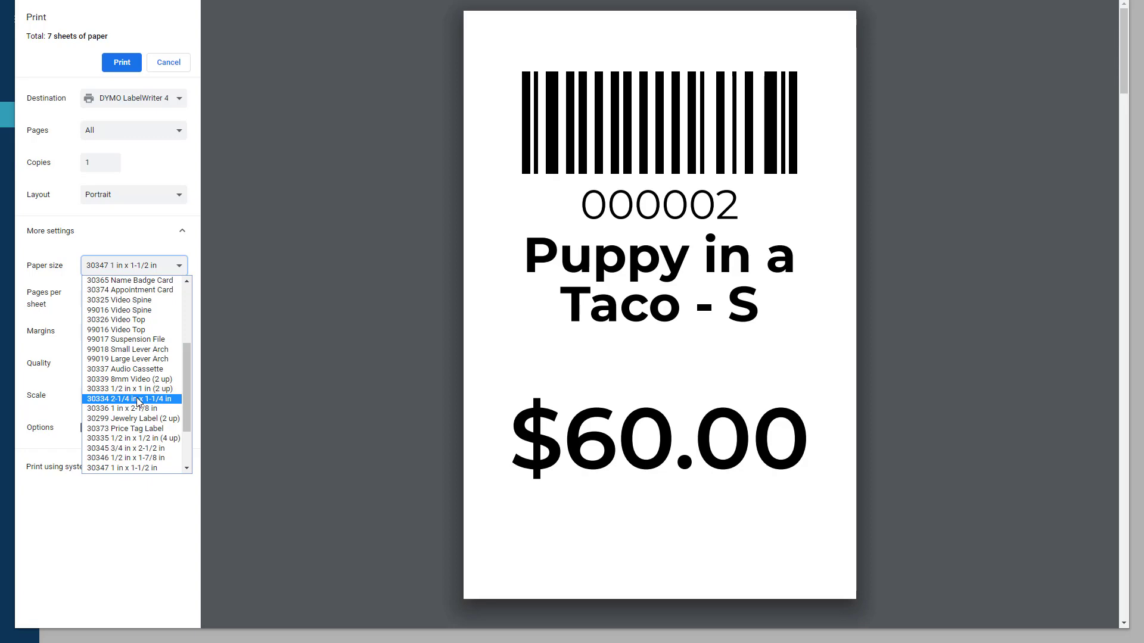
{"action": "left_click", "coordinate": [239, 398]}
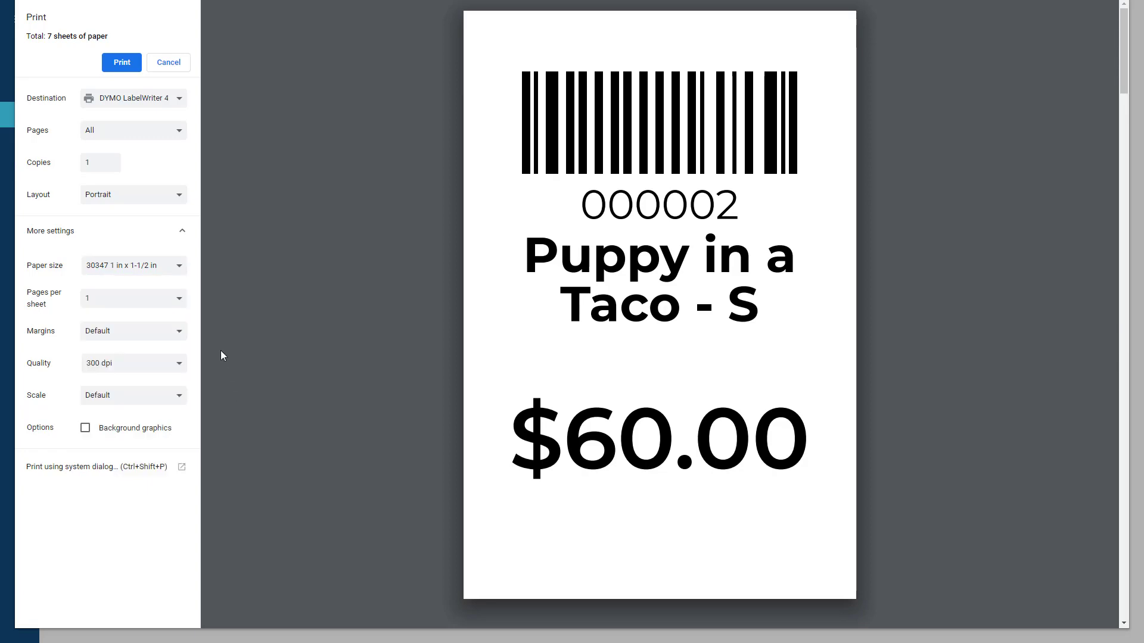